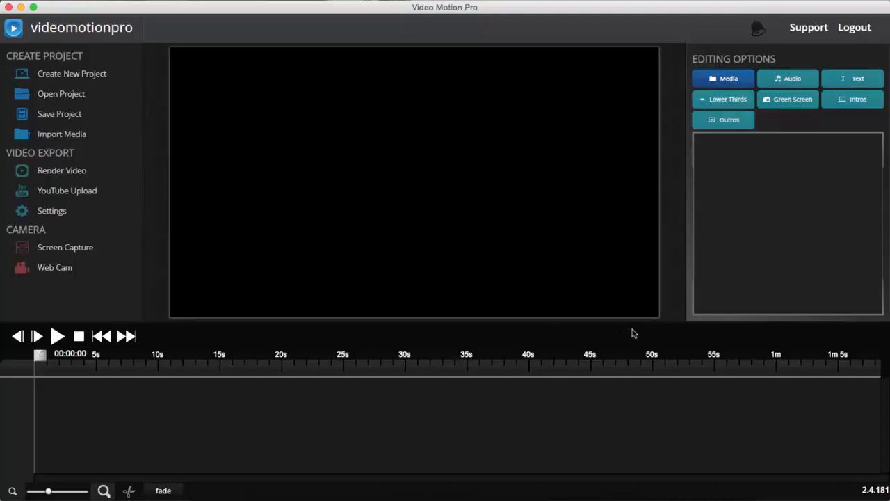
Enlarge the timeline area and import Ink Drop Flow.mov, Video Footage.mov and Platinum Track 1.mp3 into the project media
left_click_drag(623, 322, 615, 289)
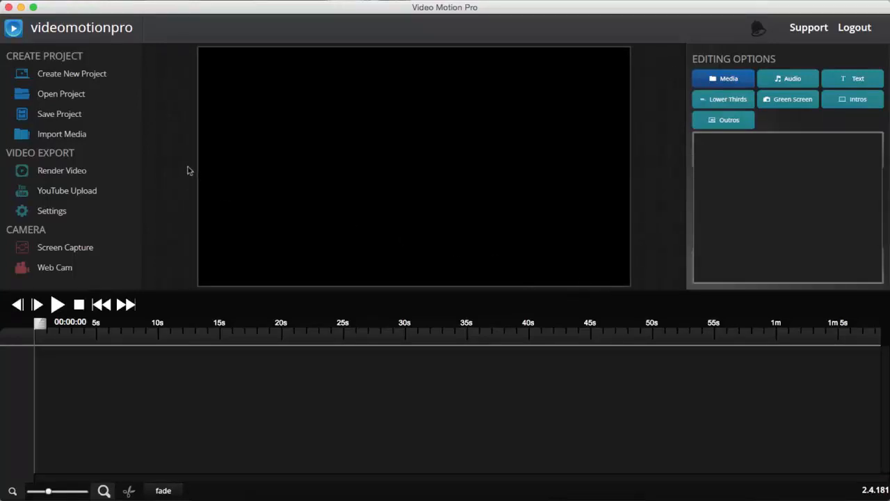
left_click(75, 140)
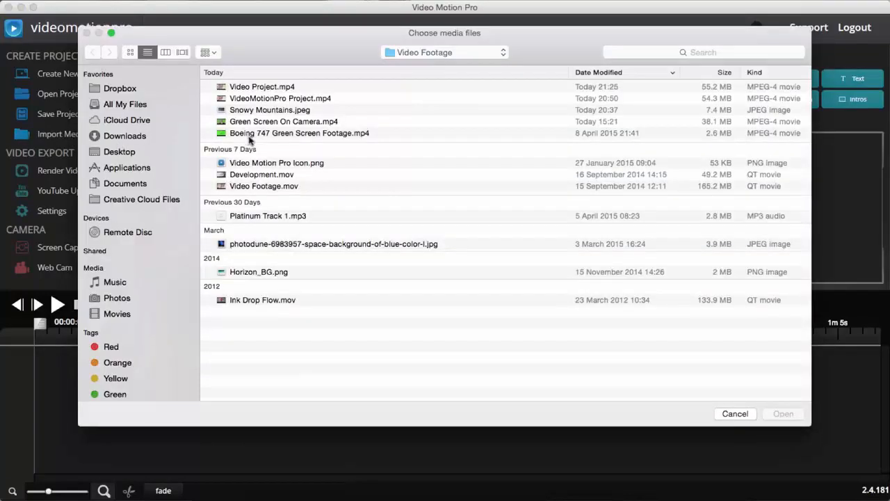
left_click(270, 301)
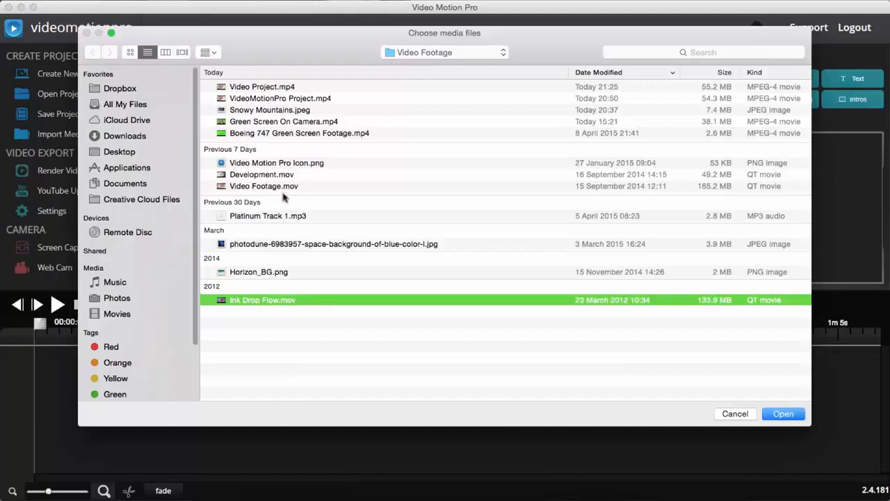
left_click(279, 187, "super")
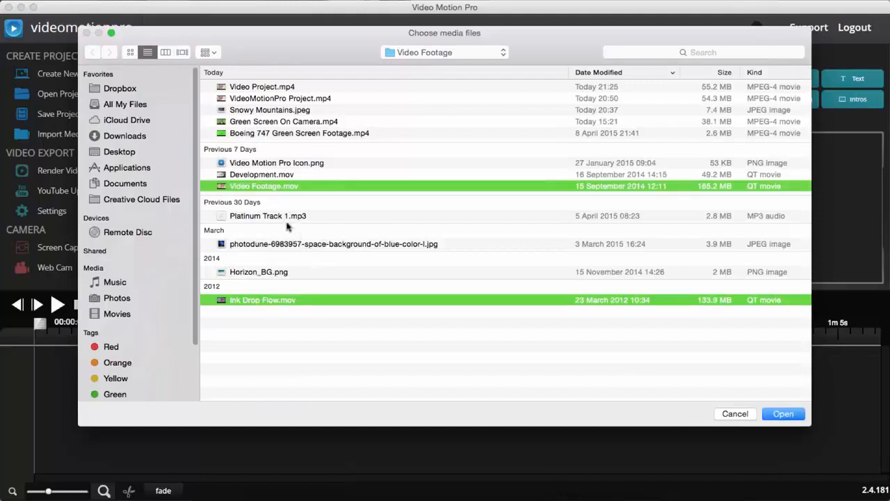
left_click(285, 217, "super")
left_click(783, 414)
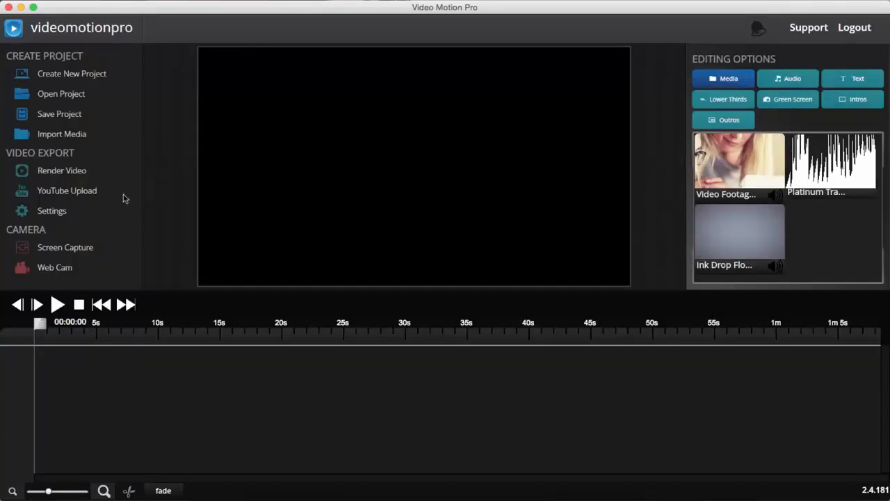
View the YouTube upload form and the screen capture recorder, closing each without uploading or recording
left_click(89, 196)
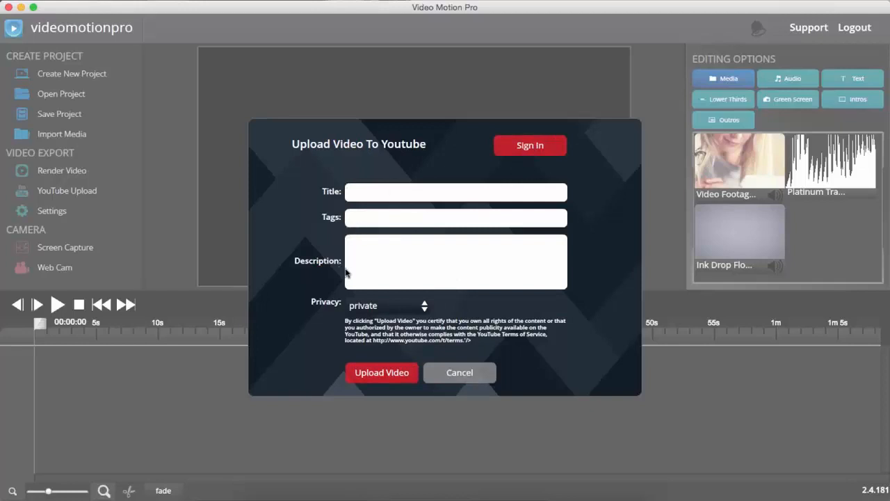
left_click(478, 379)
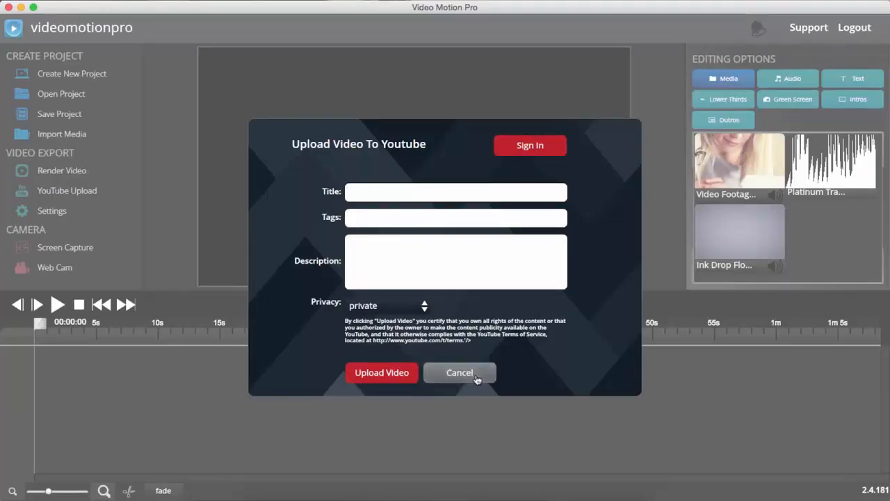
left_click(85, 249)
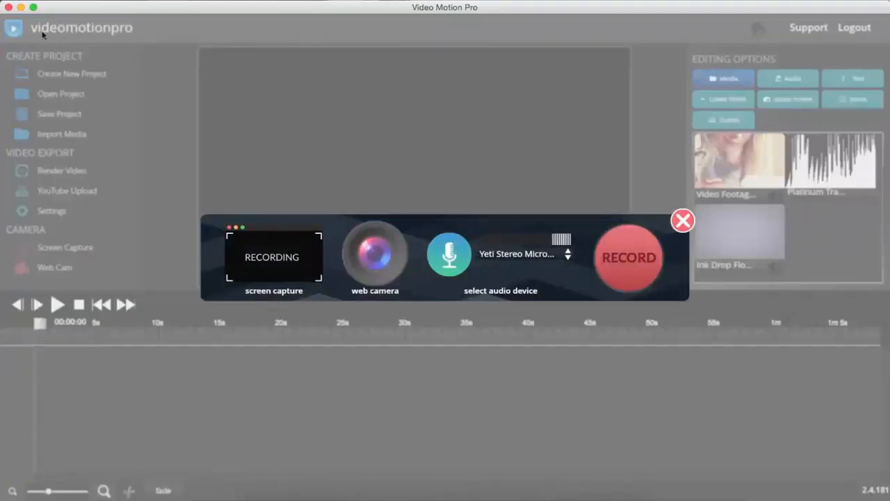
left_click(683, 221)
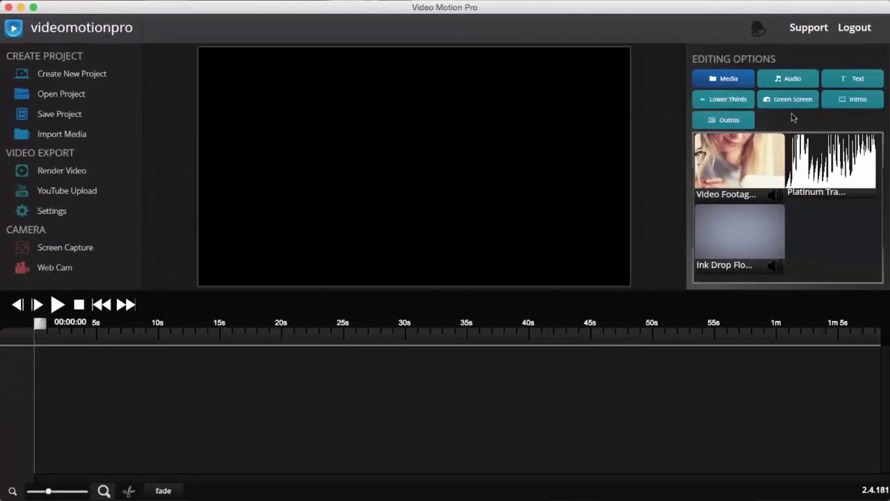
Open the intro templates and preview several, including Geometric Logo, Website Search, Flying Man, Spider Web and Counting Sheep
left_click(854, 102)
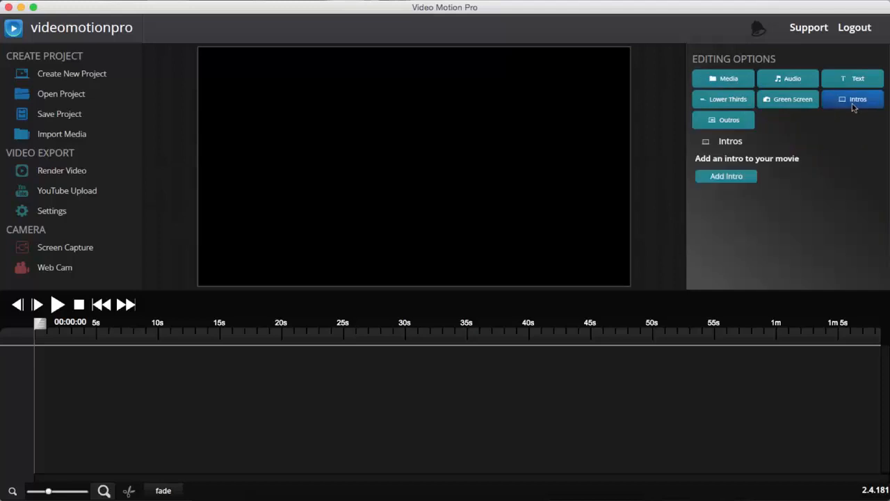
left_click(743, 183)
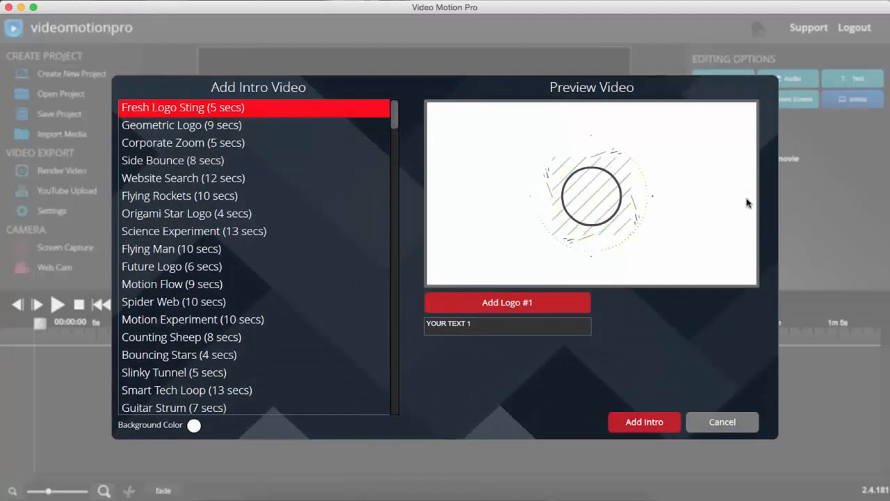
left_click(285, 122)
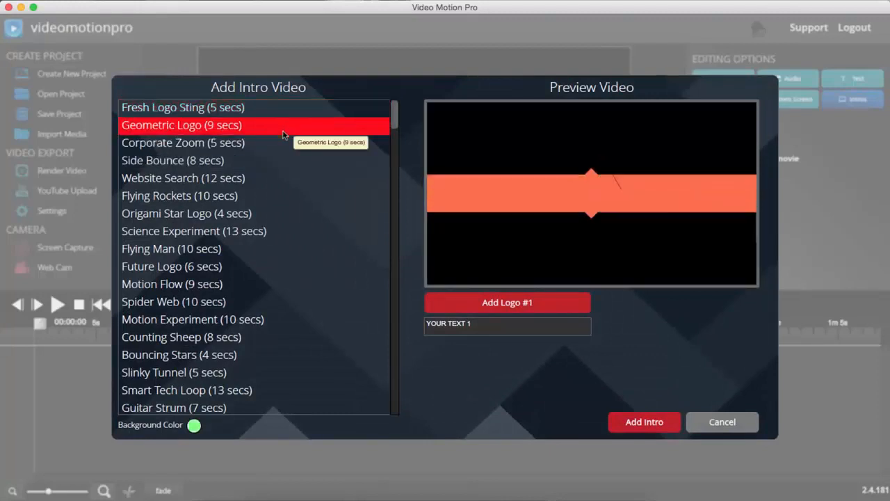
left_click(271, 176)
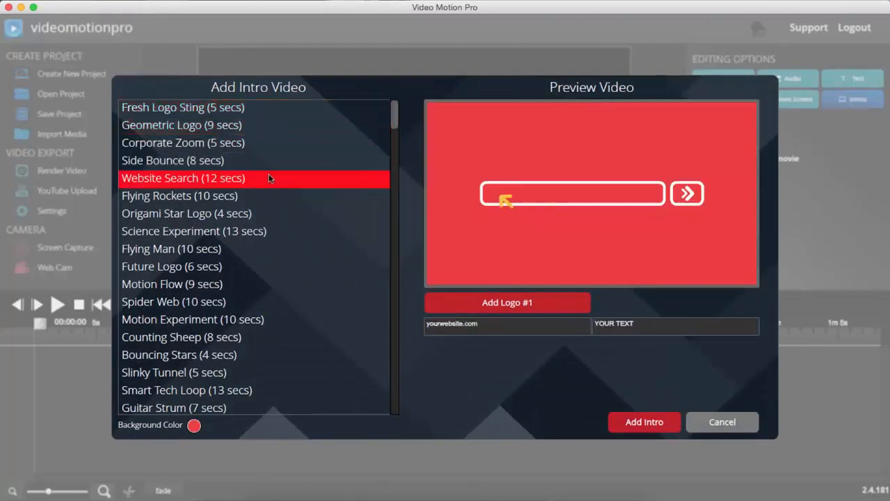
left_click(267, 235)
left_click(268, 248)
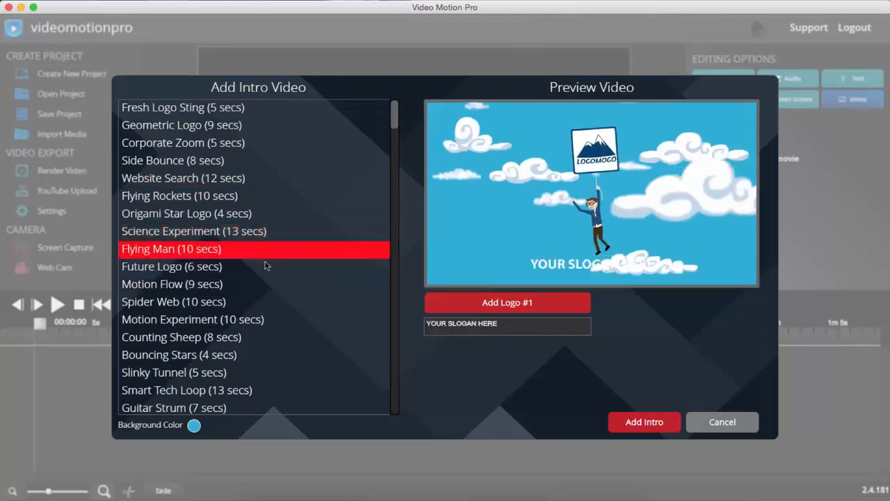
left_click(265, 302)
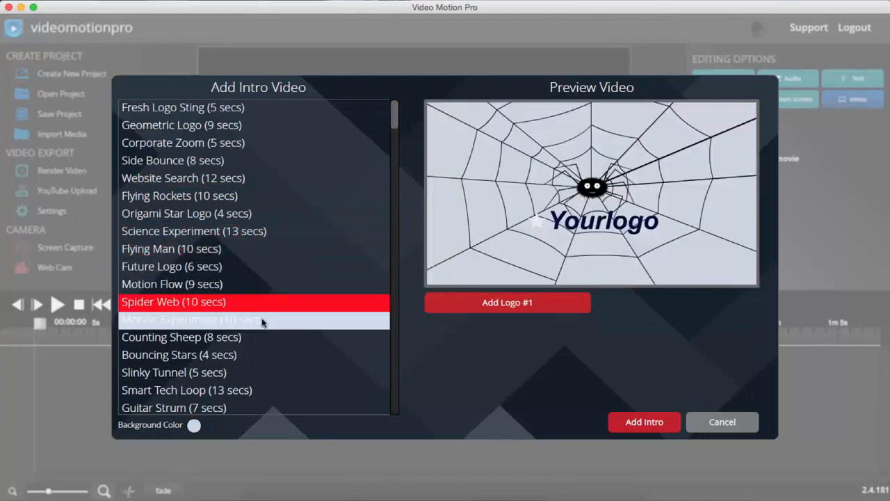
left_click(270, 318)
left_click(234, 336)
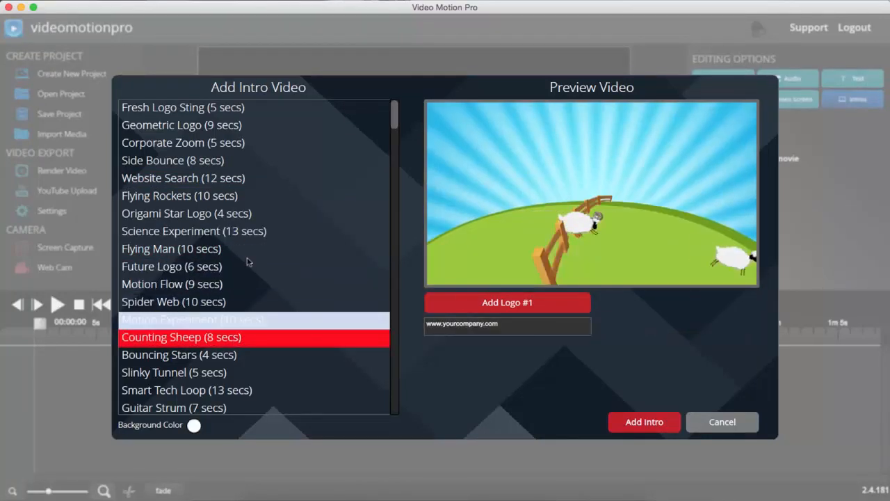
Add the Geometric Logo intro with the text "videomotionpro" and Video Motion Pro Icon.png as its logo
left_click(266, 126)
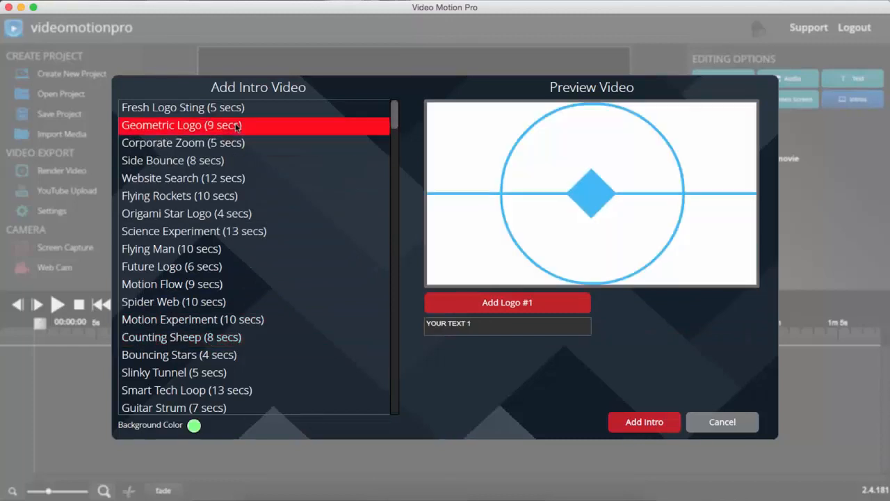
left_click(487, 326)
key("super+a")
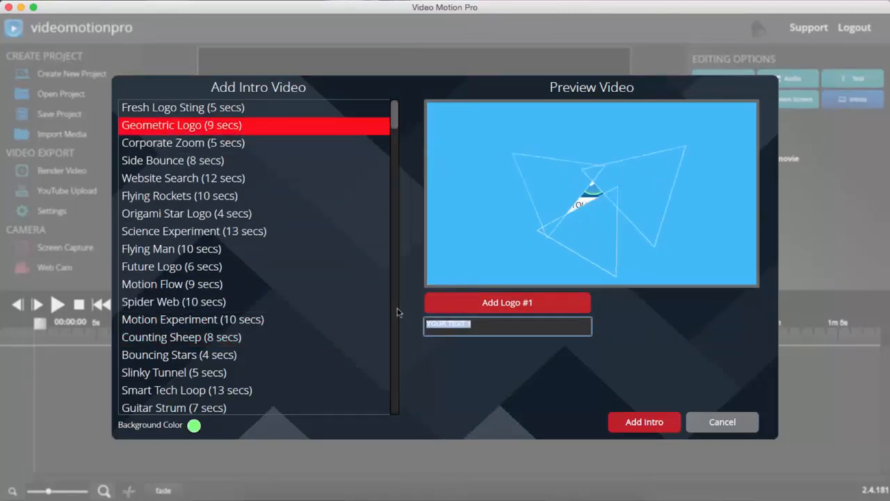
type("videomotionpro")
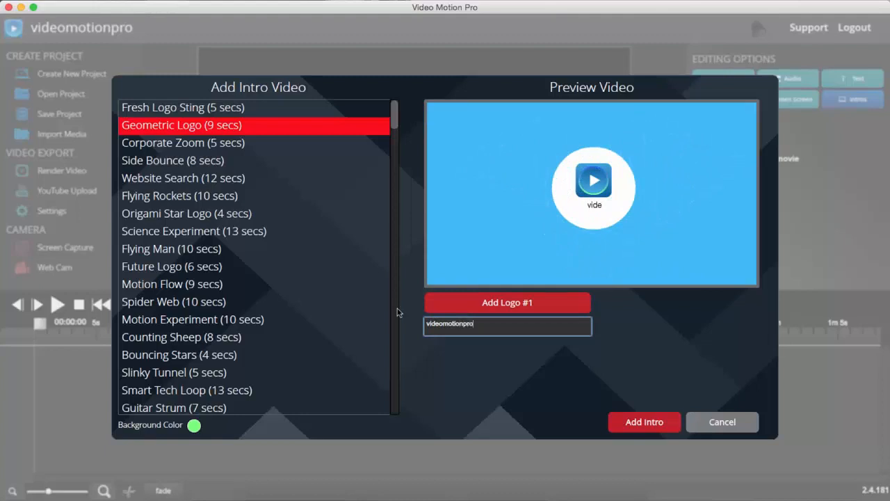
left_click(488, 302)
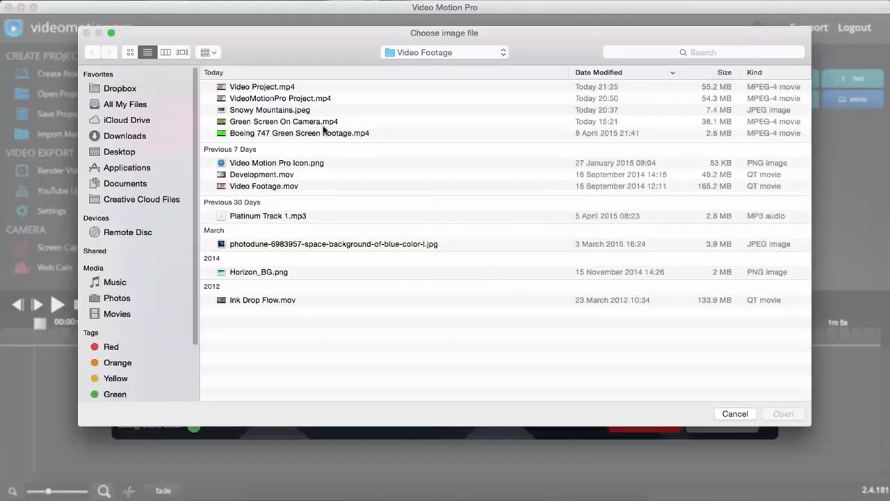
double_click(302, 164)
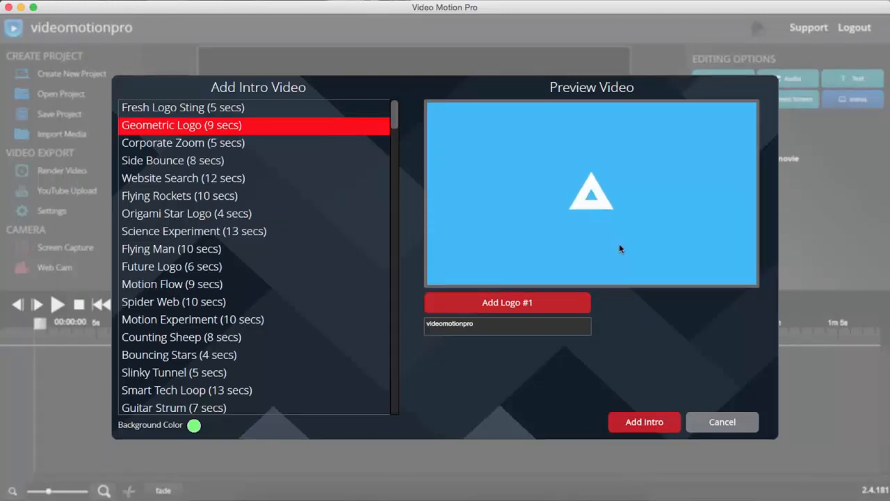
left_click(645, 422)
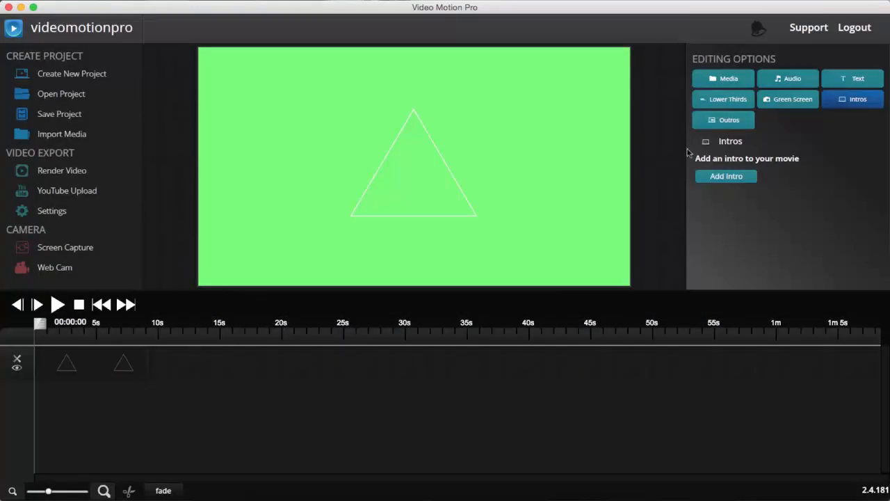
Place the Video Footage clip on a new track, cut to about its first 5 seconds, directly after the intro
left_click(726, 80)
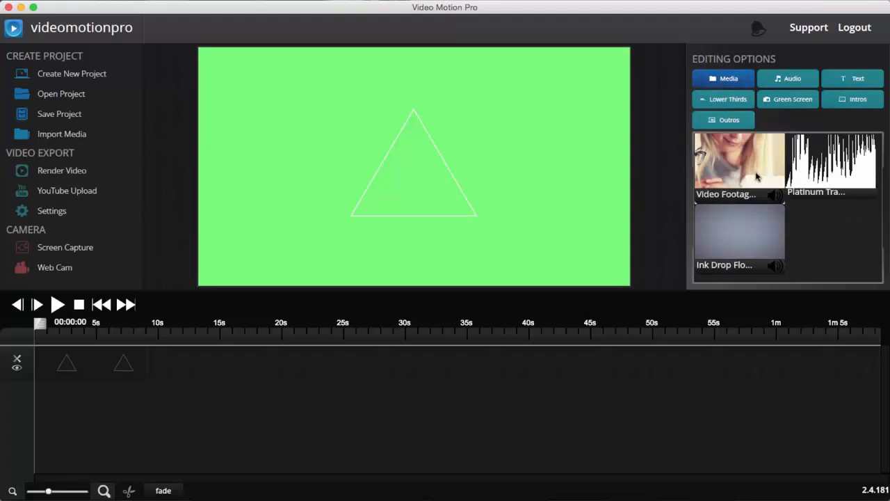
left_click_drag(757, 177, 169, 422)
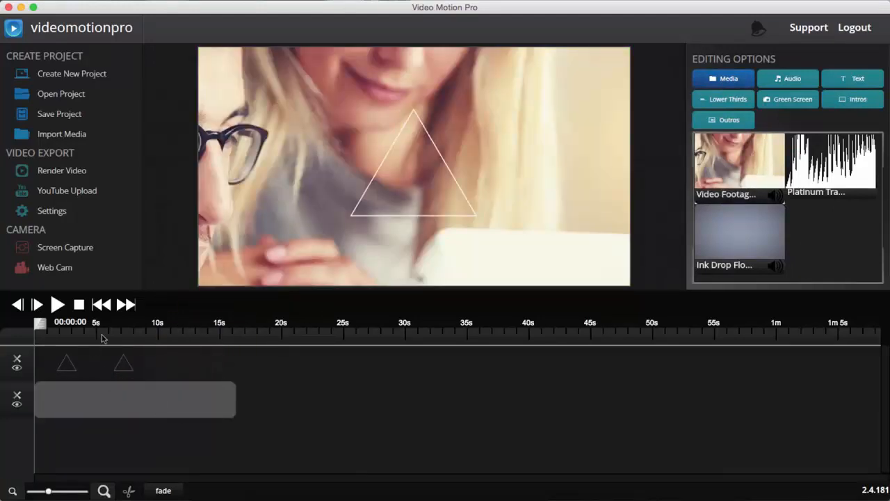
left_click(101, 337)
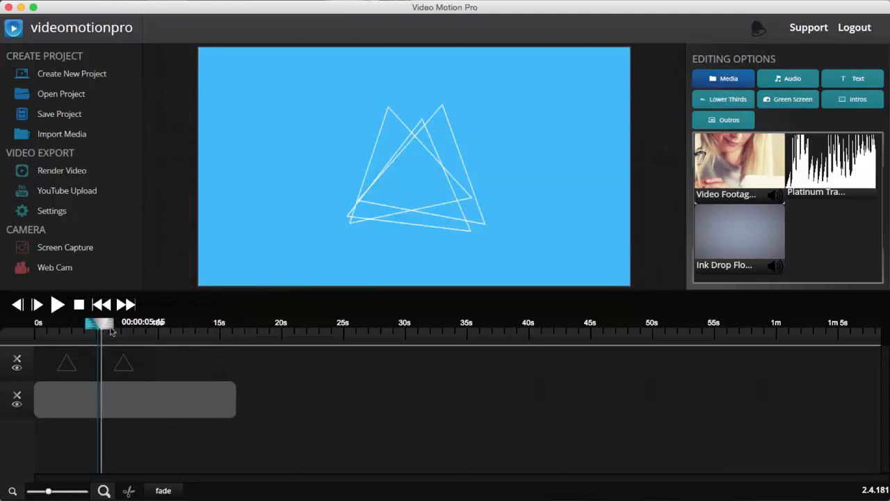
left_click_drag(109, 331, 244, 357)
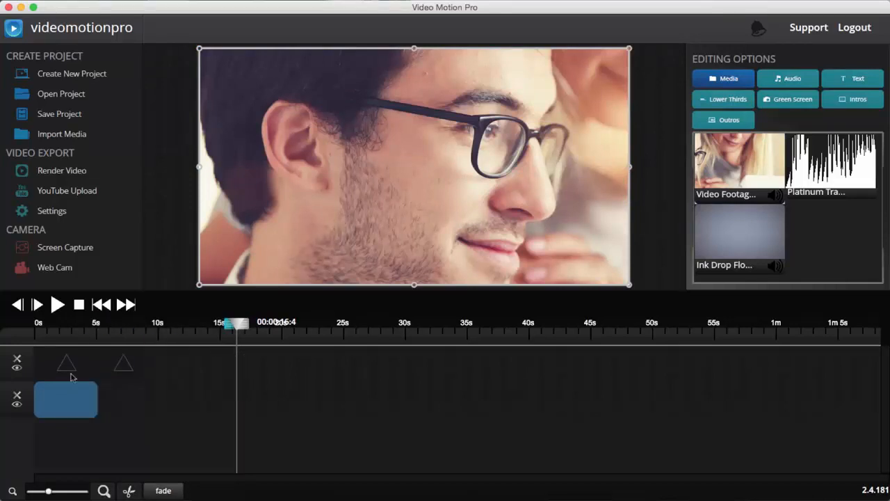
left_click_drag(58, 401, 166, 401)
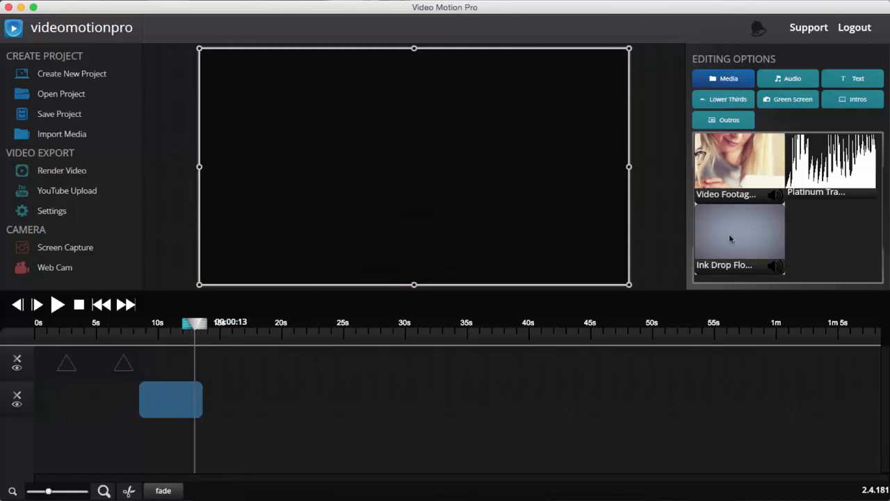
Place the Ink Drop Flow clip on a third track, cut to about its first 7 seconds, starting near 13 seconds
mouse_move(736, 239)
left_mouse_down()
mouse_move(433, 325)
mouse_move(174, 448)
mouse_move(178, 438)
left_mouse_up()
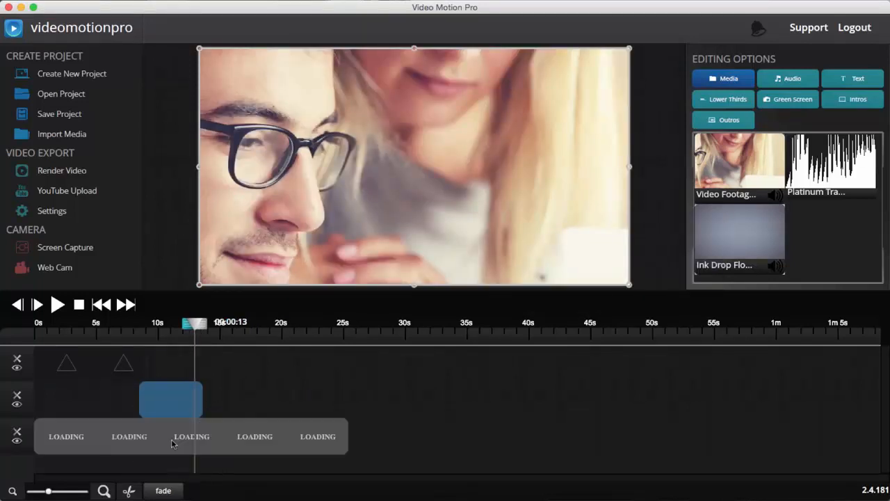
mouse_move(194, 329)
left_mouse_down()
mouse_move(90, 329)
mouse_move(357, 368)
left_mouse_up()
left_click_drag(101, 323, 118, 327)
left_click(107, 435)
left_click(128, 491)
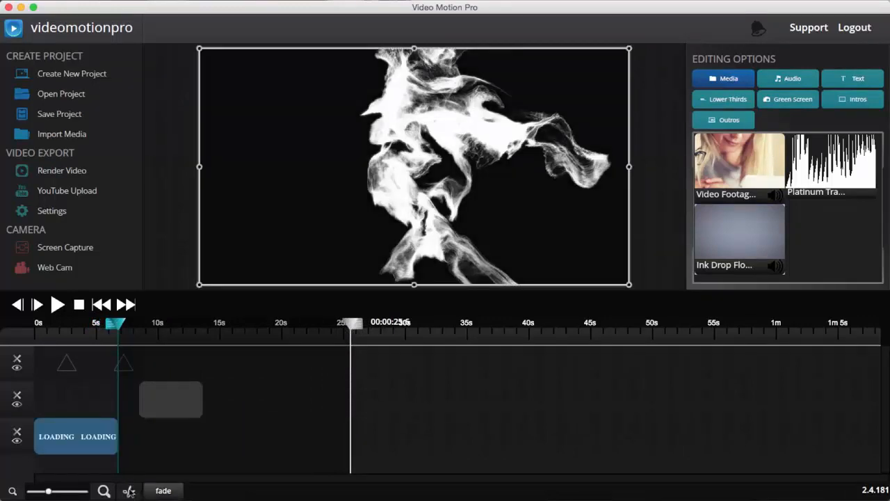
left_click(117, 327)
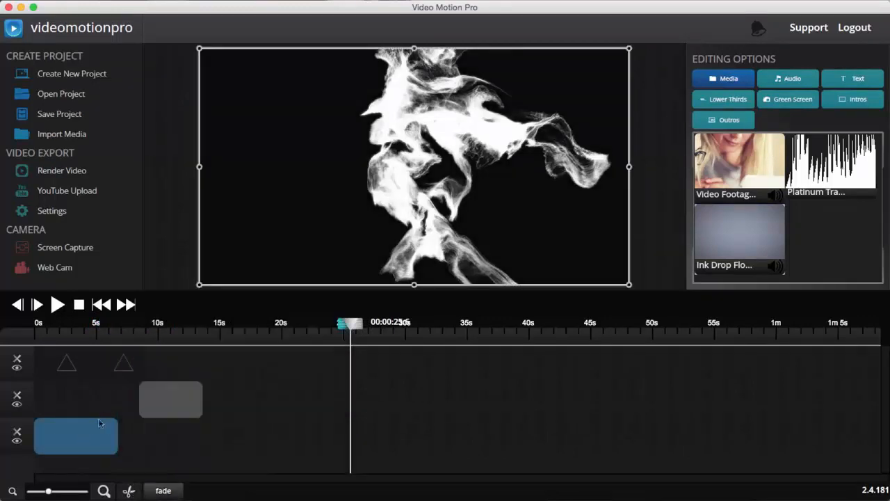
left_click_drag(99, 422, 235, 452)
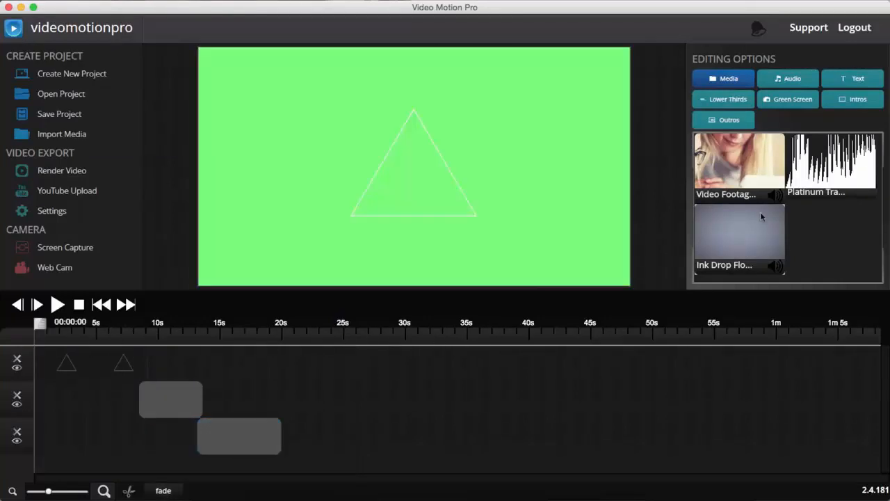
Open the lower third templates and preview several Retro, Modern and Glitch Cinematic Titles designs, including Retro Lower Third 4 and Modern Lower Third 3
left_click(730, 100)
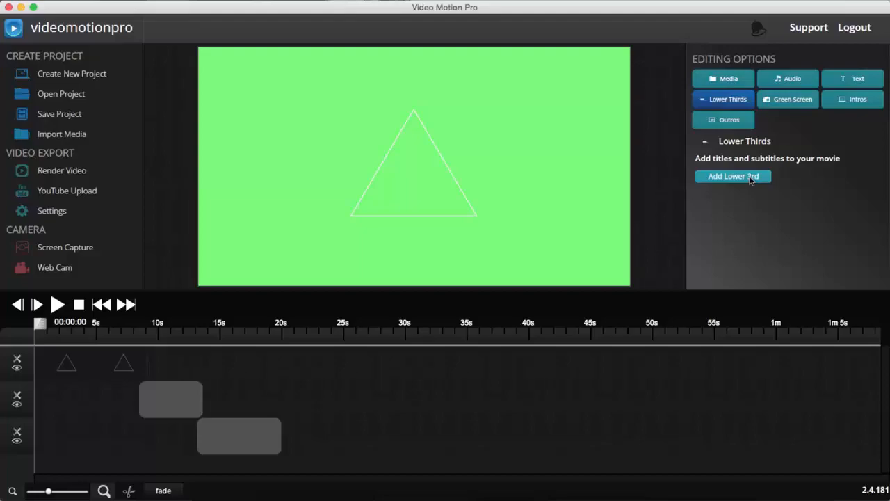
left_click(751, 179)
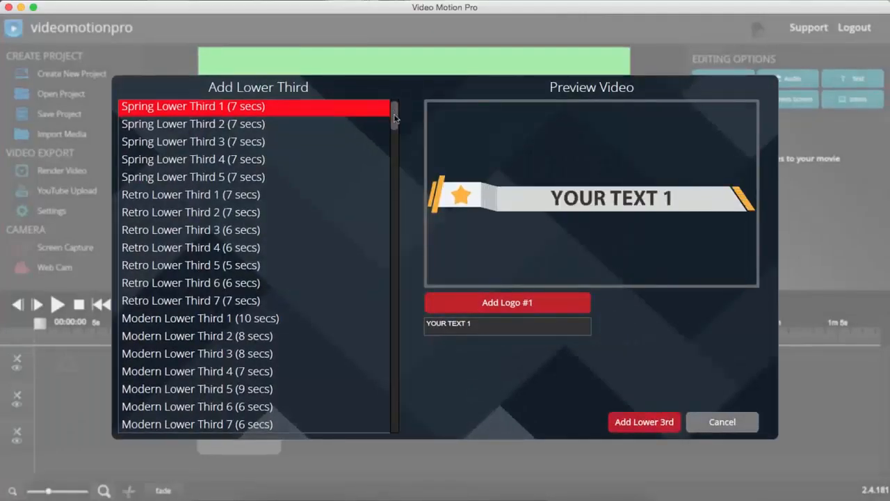
left_click_drag(394, 119, 386, 193)
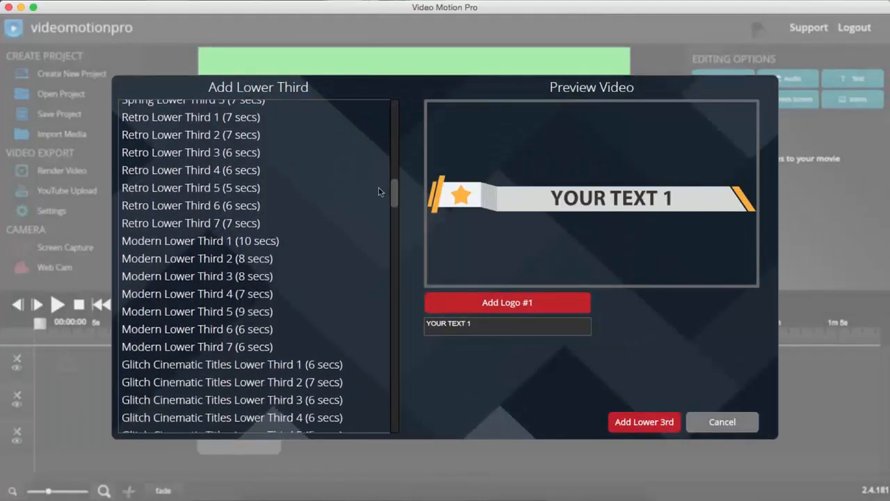
left_click(302, 222)
left_click(292, 169)
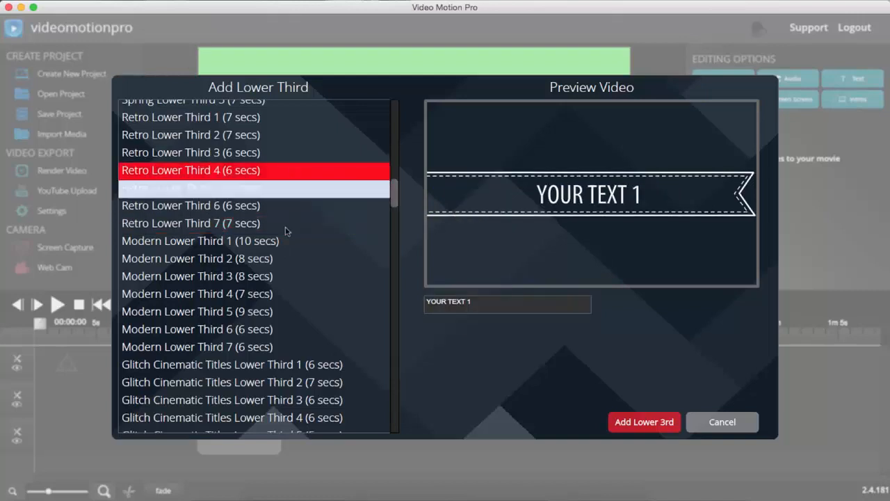
left_click(279, 278)
left_click_drag(397, 202, 394, 307)
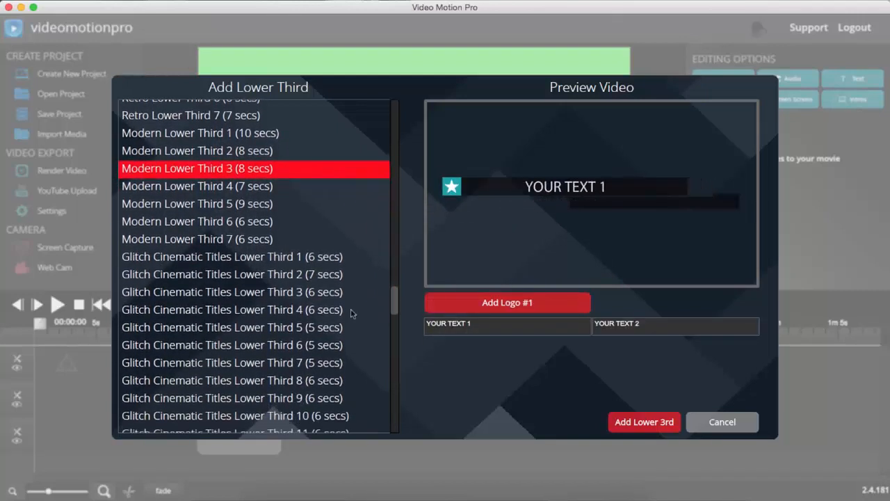
left_click(352, 308)
left_click(348, 292)
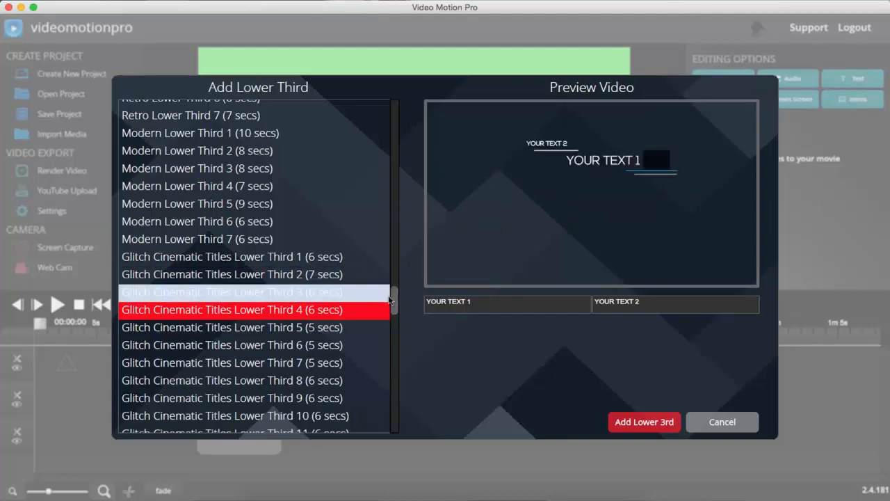
left_click_drag(396, 300, 394, 254)
left_click(386, 388)
left_click(383, 299)
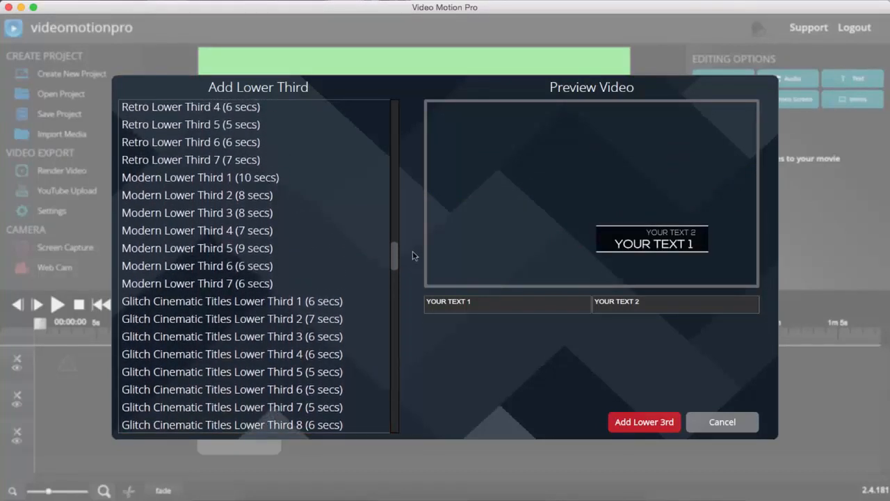
Set up Modern Lower Third 4 with the presenter's full name, the second line "videomotionpro" and Video Motion Pro Icon.png as its logo
left_click(354, 233)
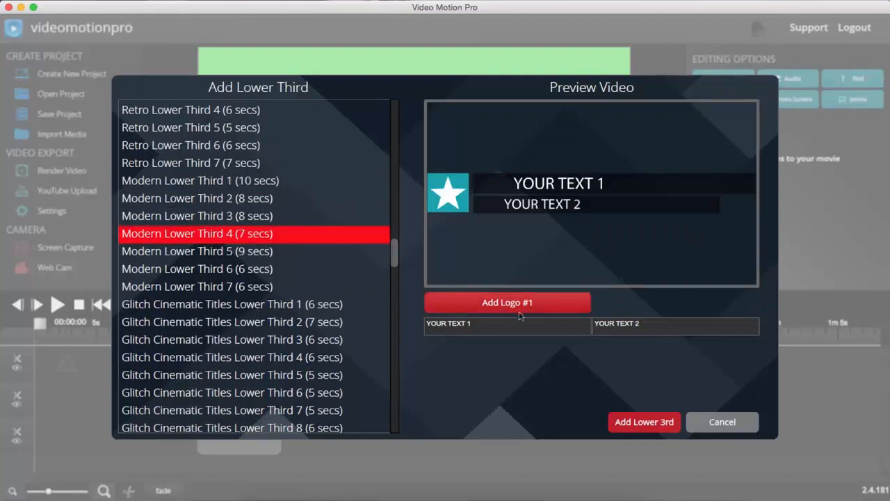
left_click(468, 324)
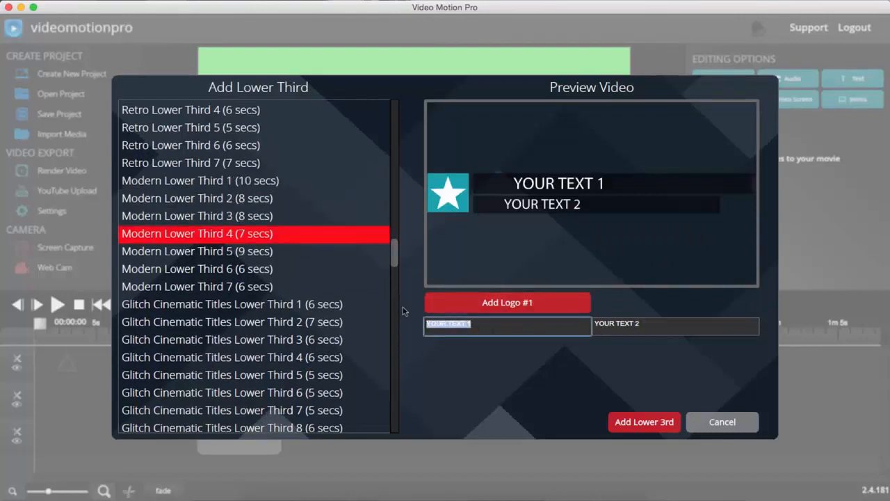
type("JOSH RATTA")
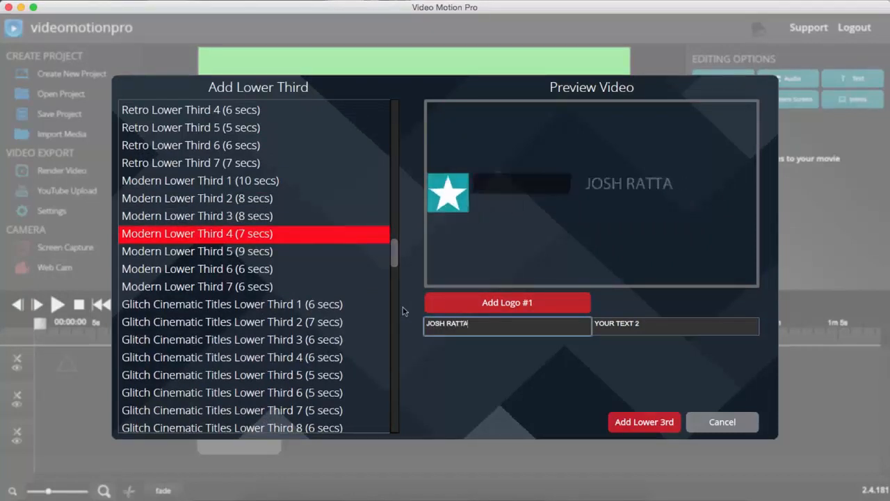
key("Tab")
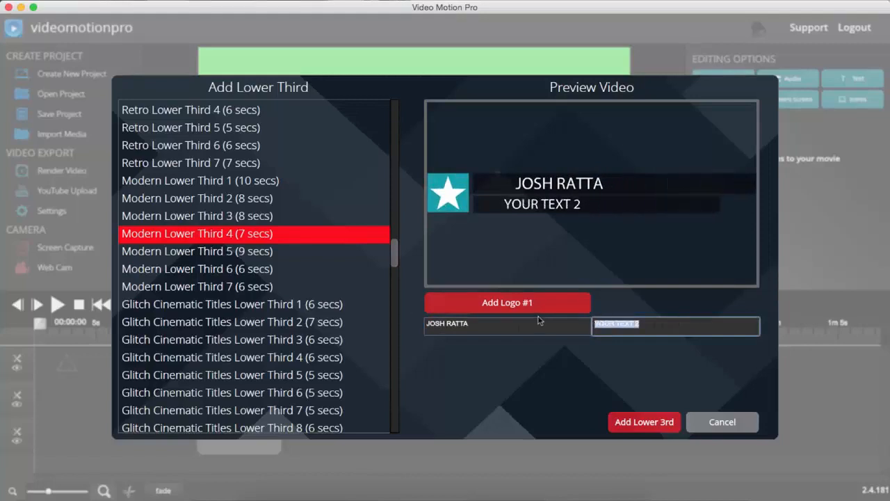
type("V")
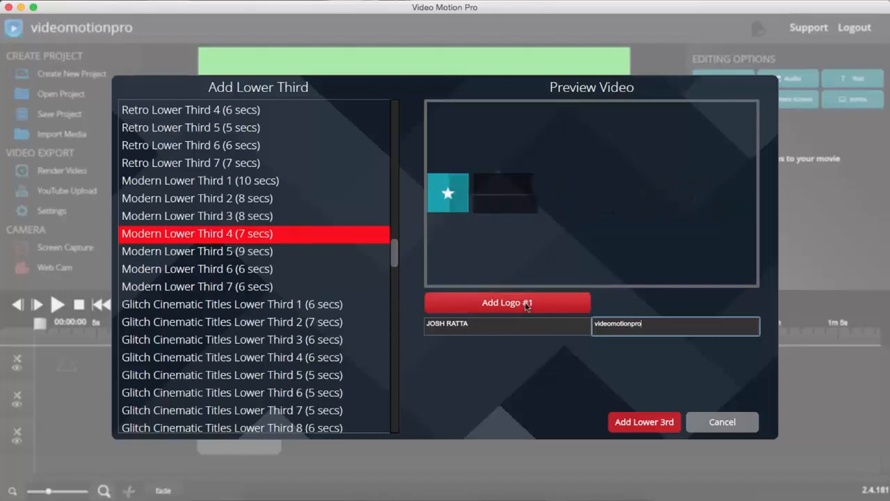
left_click(533, 306)
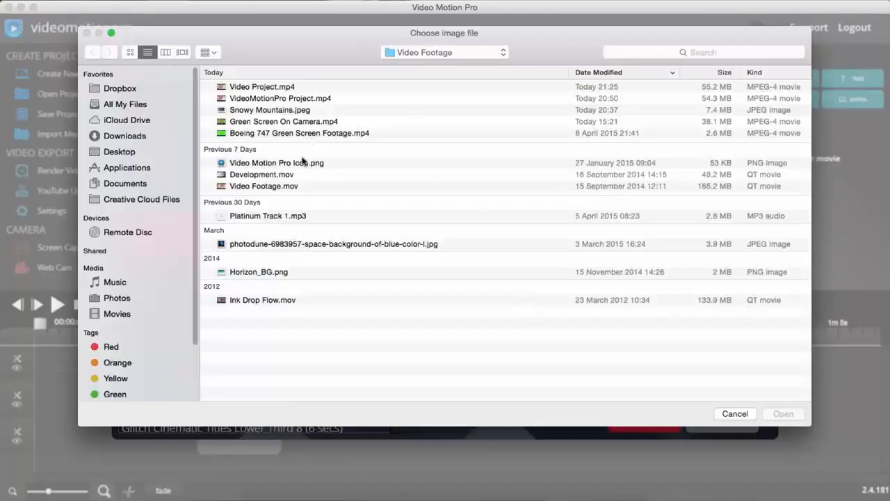
double_click(302, 162)
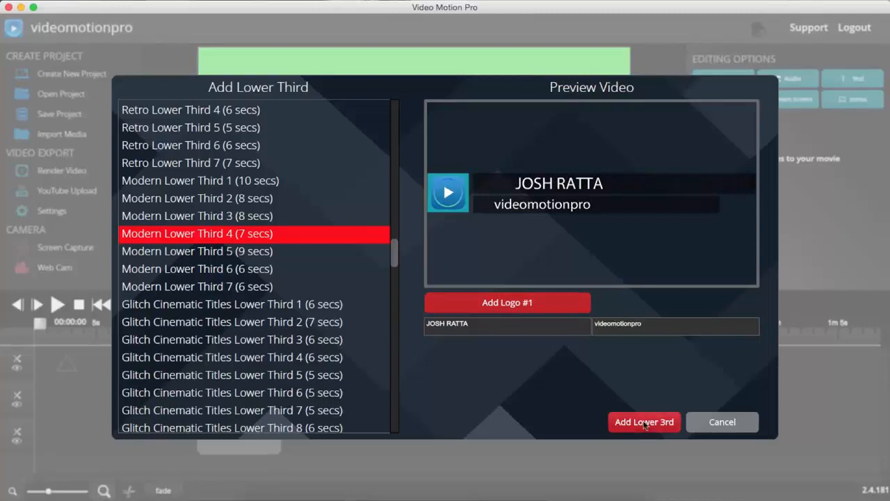
Add the configured lower third over the Video Footage clip and play the timeline to check the title
left_click(644, 421)
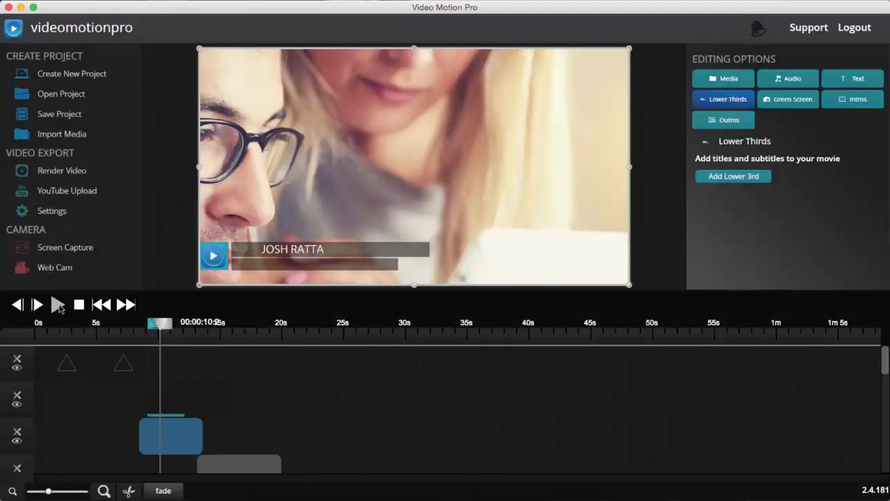
left_click(58, 304)
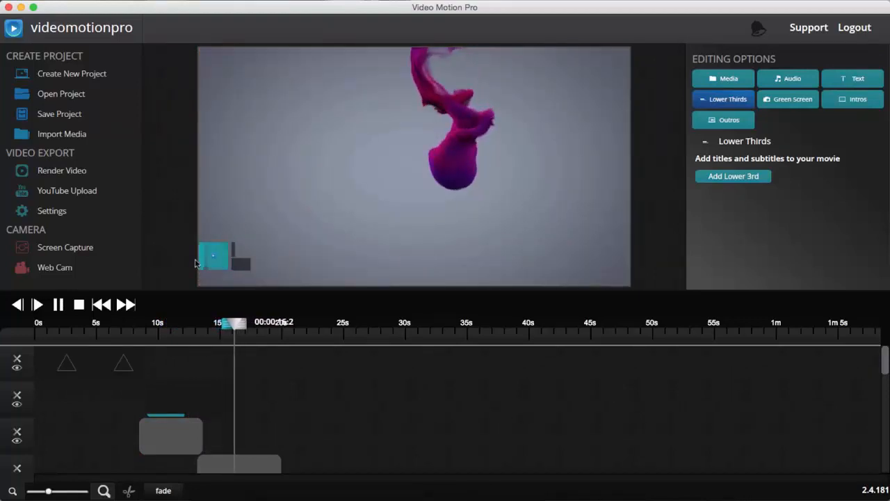
left_click(59, 305)
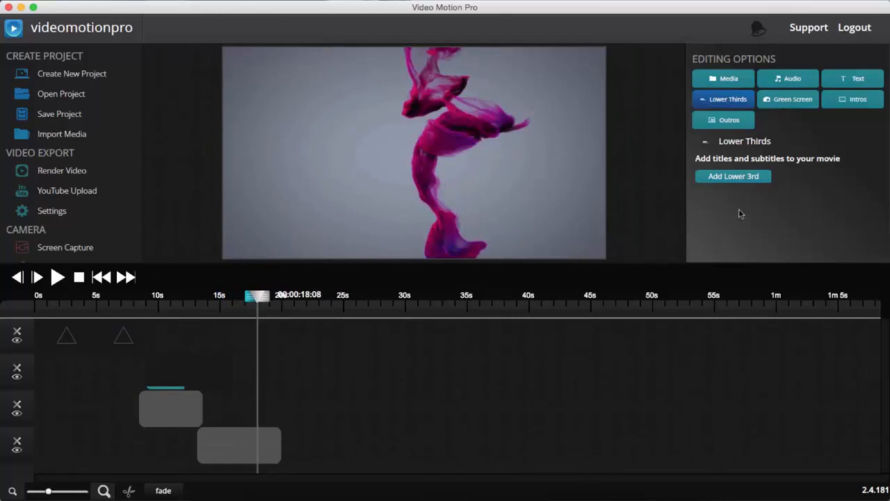
Open the outro templates and preview several, including Spin, Twitter Bird Dark, Modern Tech Outro (Pink) and Stickie Notes
left_click(735, 130)
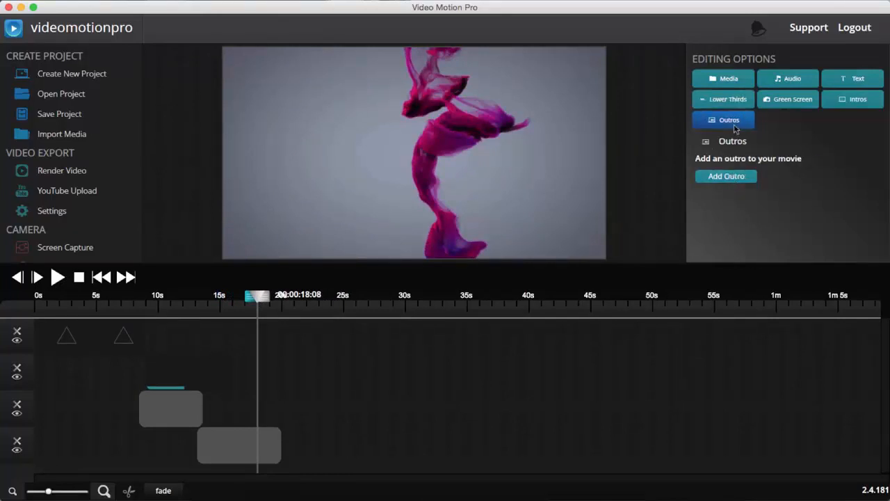
left_click(735, 179)
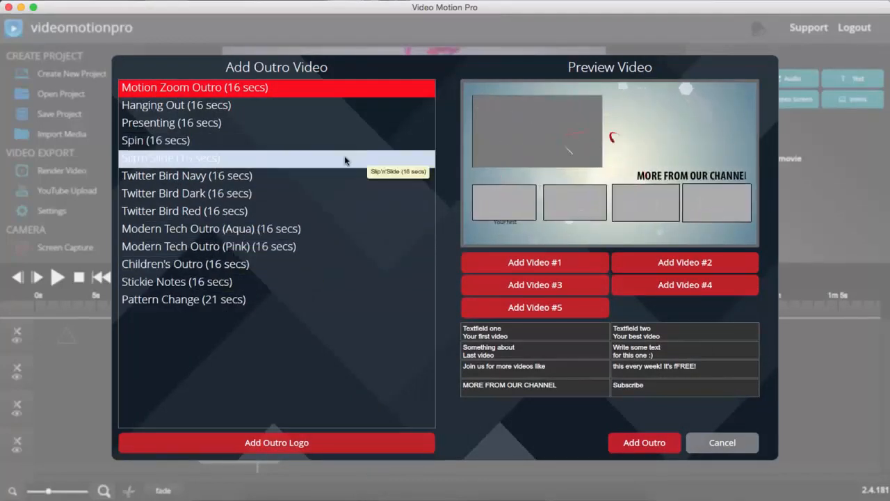
left_click(253, 146)
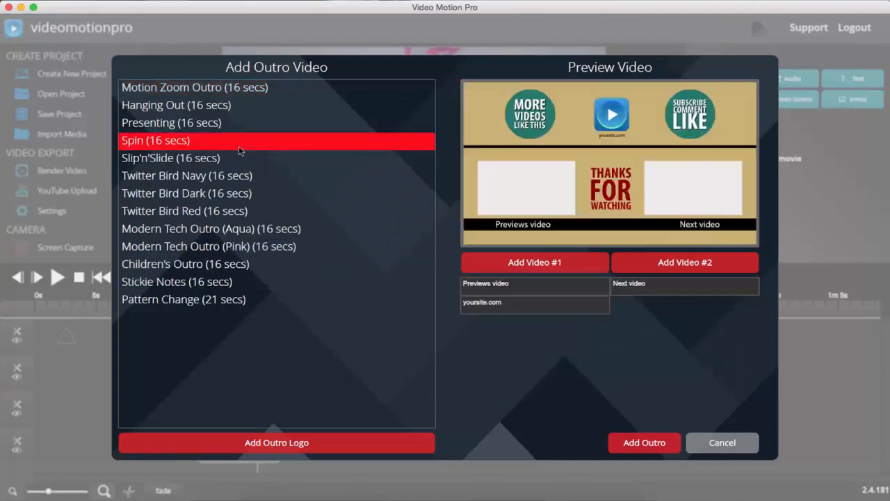
left_click(251, 196)
left_click(251, 247)
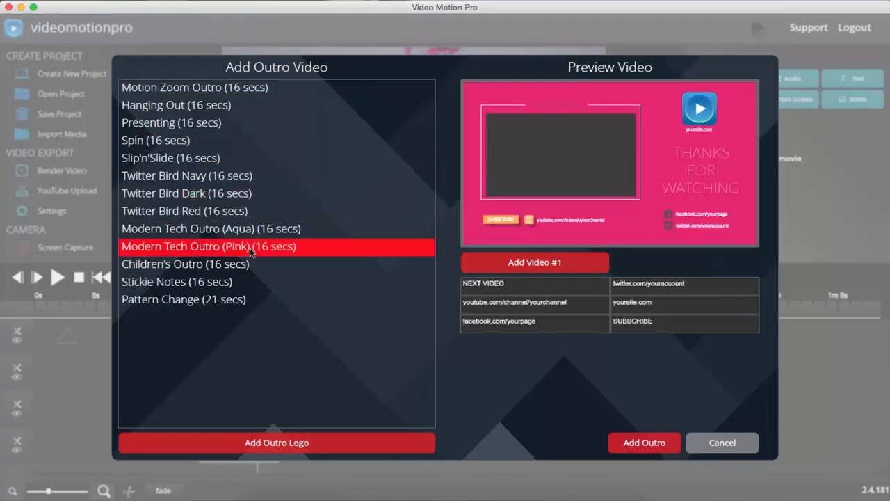
left_click(256, 280)
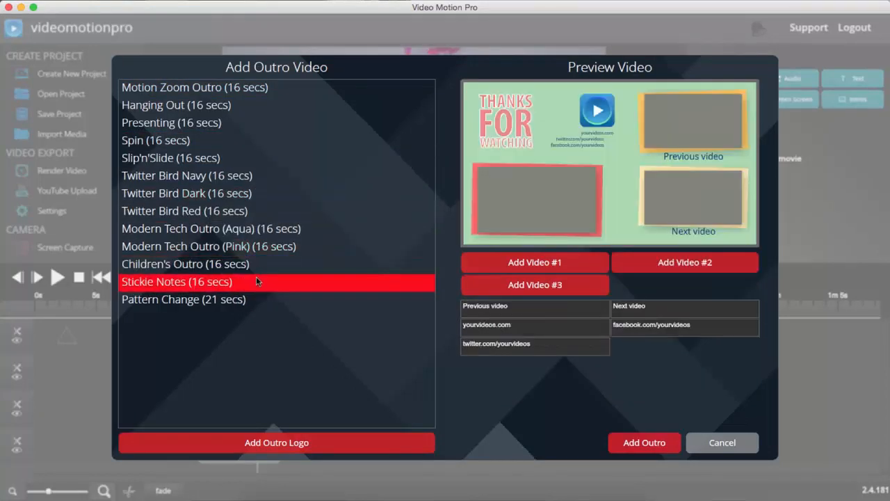
Choose the Motion Zoom Outro, fill its five video slots with project and imported media, and set the heading to "MORE COOL VIDEOS"
left_click(231, 89)
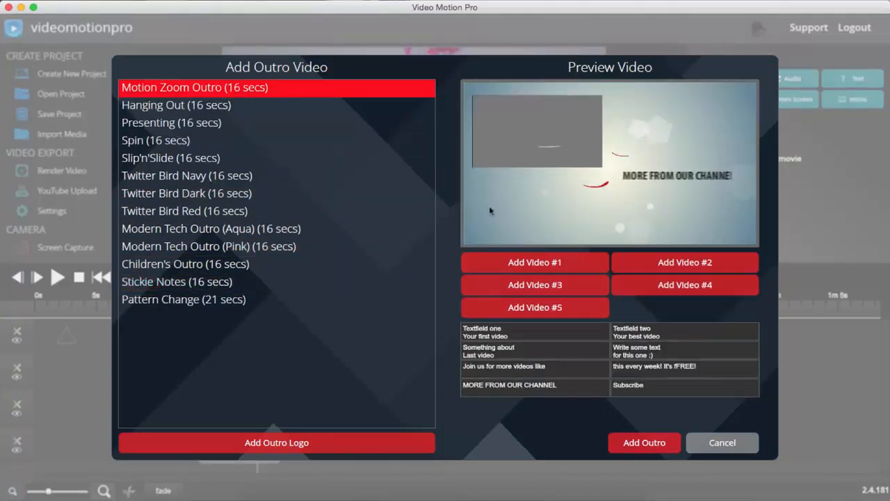
left_click(556, 309)
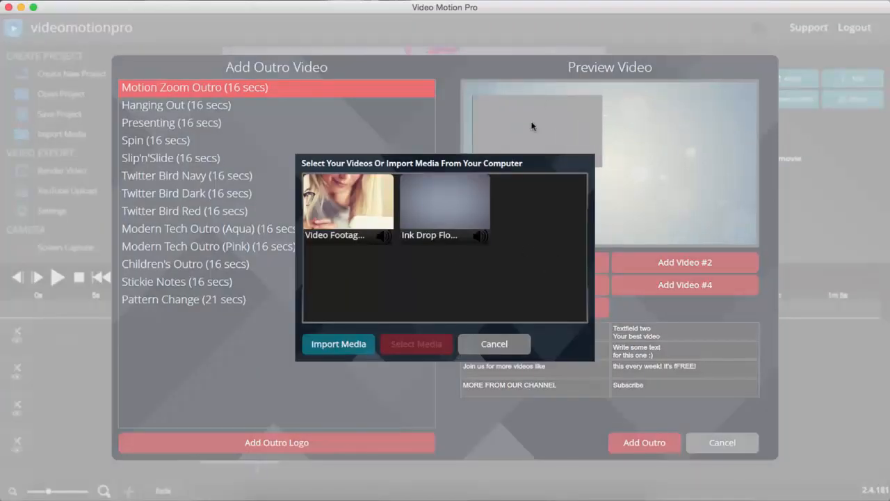
left_click(355, 343)
key("Escape")
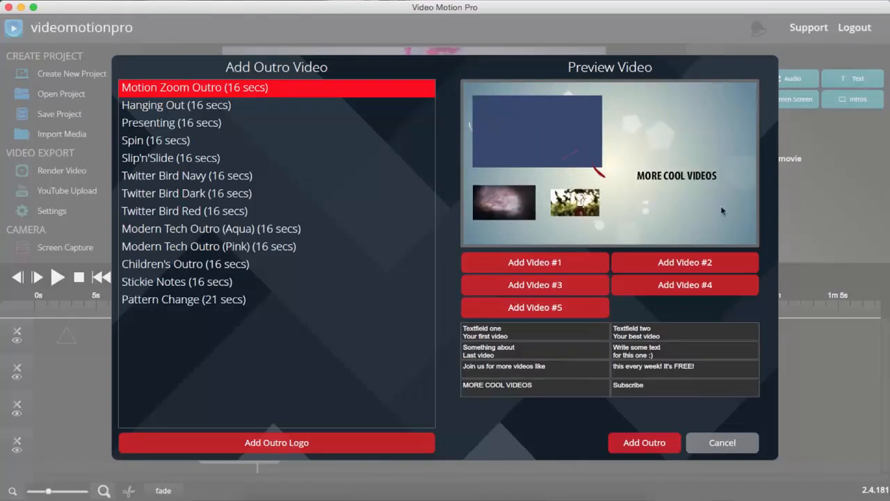
Caption the outro's four thumbnails Video 1 to Video 4, add the outro after the Ink Drop Flow clip and play it back
left_click_drag(511, 337, 454, 323)
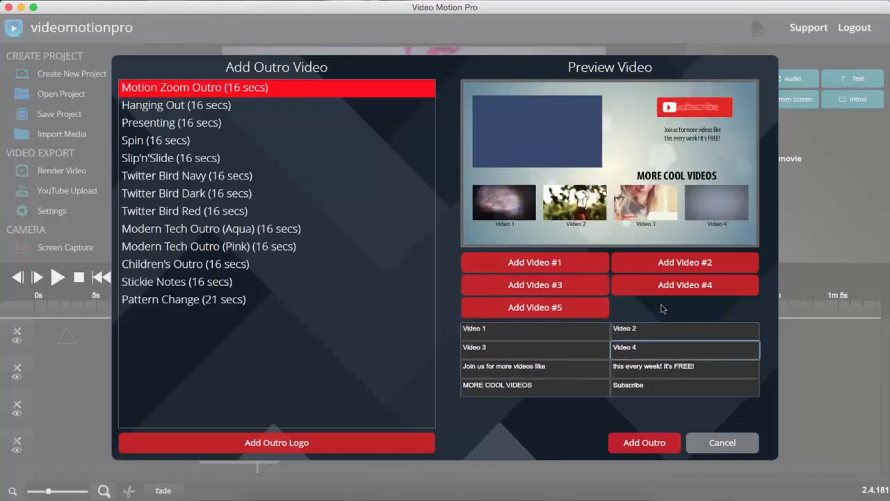
left_click(644, 442)
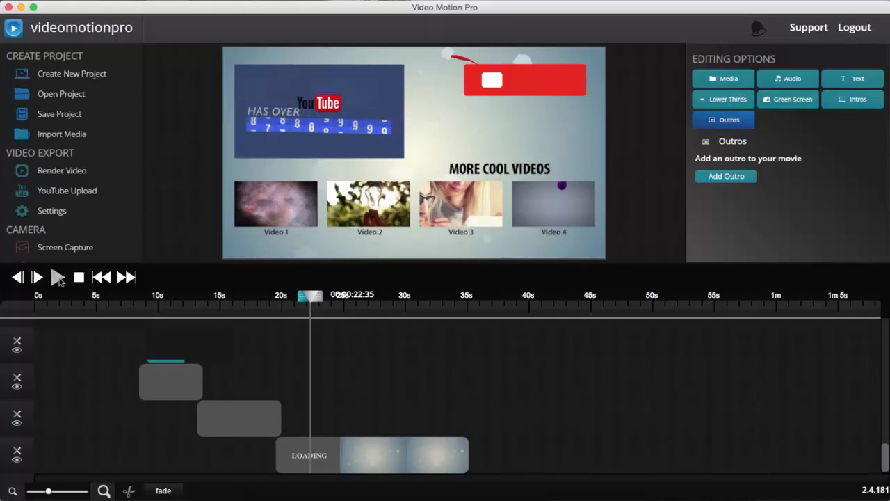
left_click(59, 278)
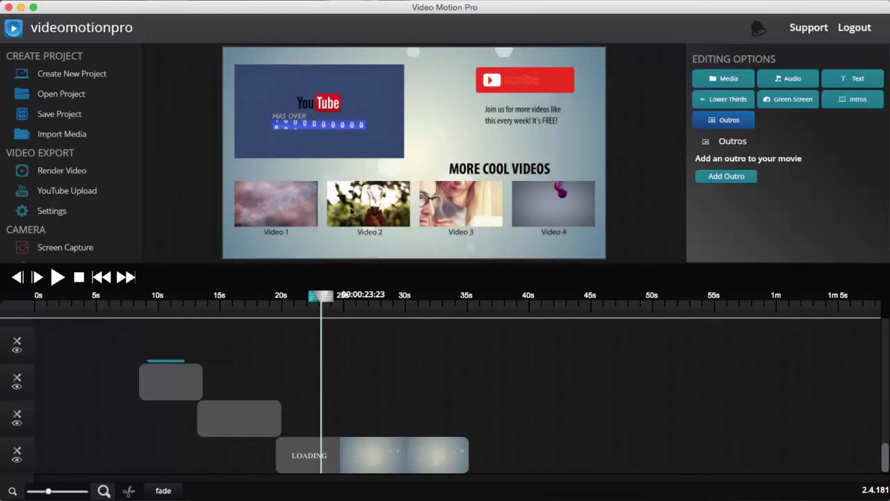
Place the Platinum Track audio on a new track below the outro, starting at 0 seconds, and cut off everything after the outro's end
left_click(723, 78)
left_click_drag(823, 181, 335, 464)
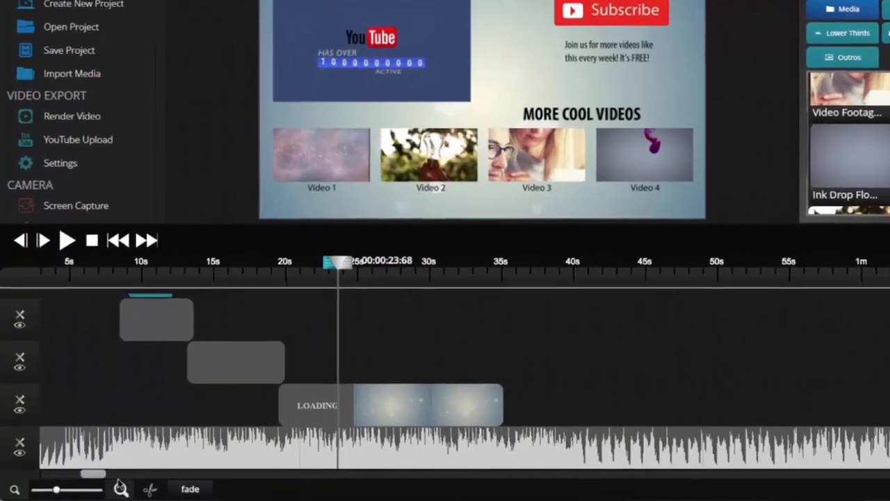
left_click(121, 489)
left_click(121, 489)
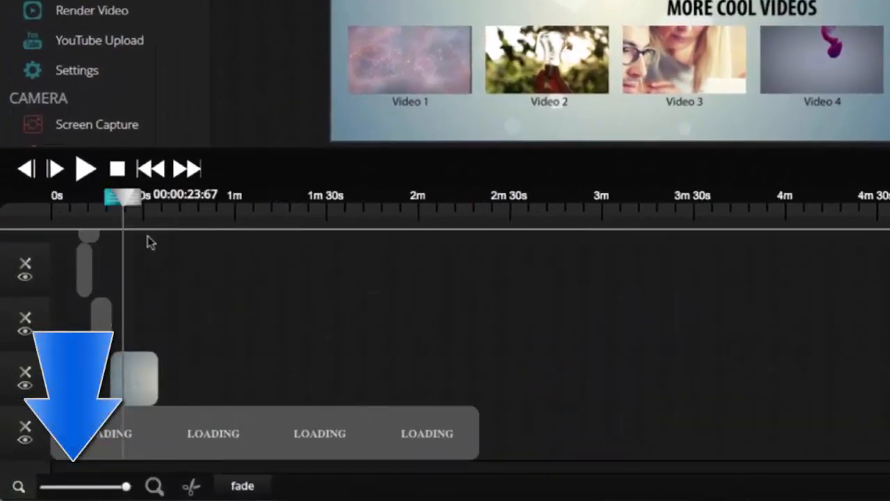
left_click_drag(124, 197, 161, 204)
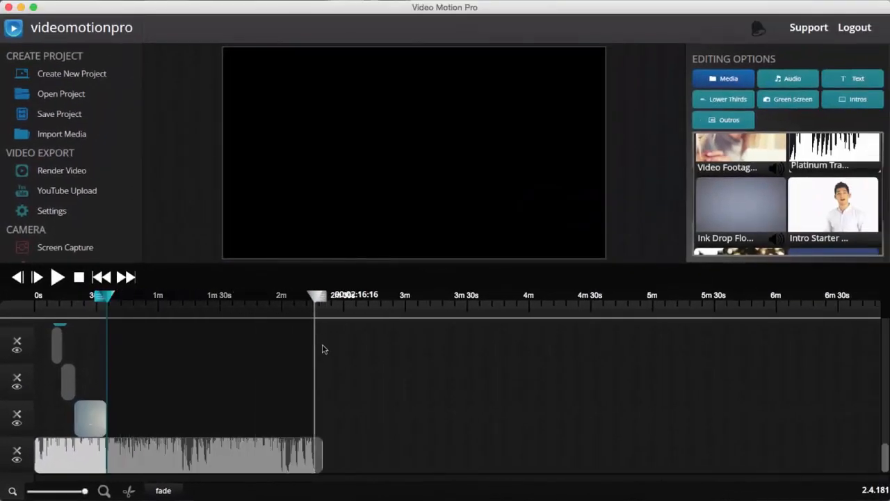
left_click(268, 453)
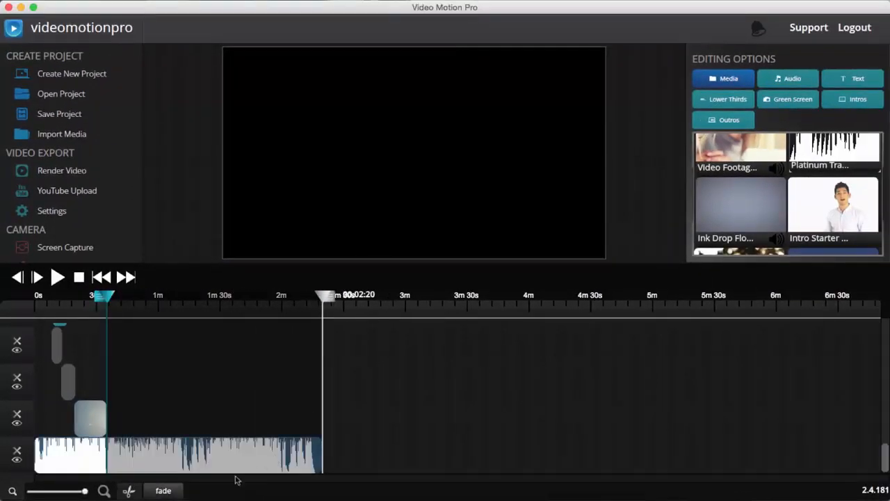
left_click(128, 491)
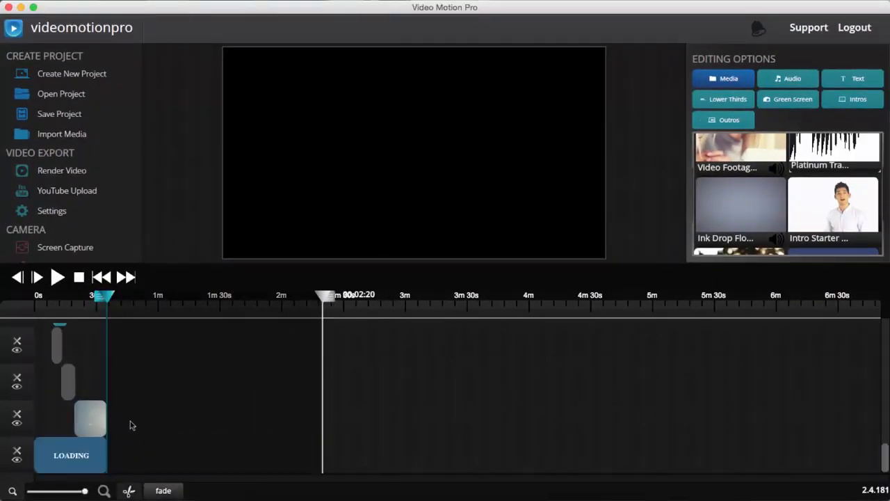
Preview the outro with its music and render the project as an MP4 under the Desktop, using preset 1280x720 and file size Highest
left_click(104, 298)
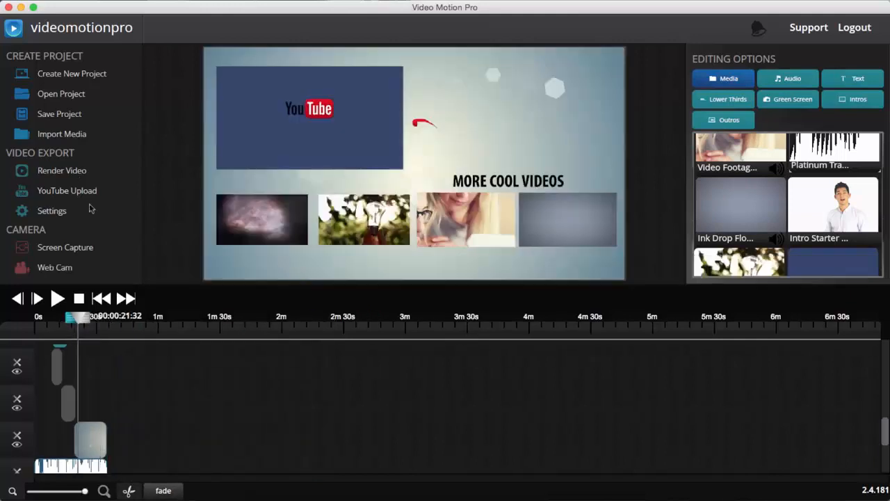
left_click(59, 171)
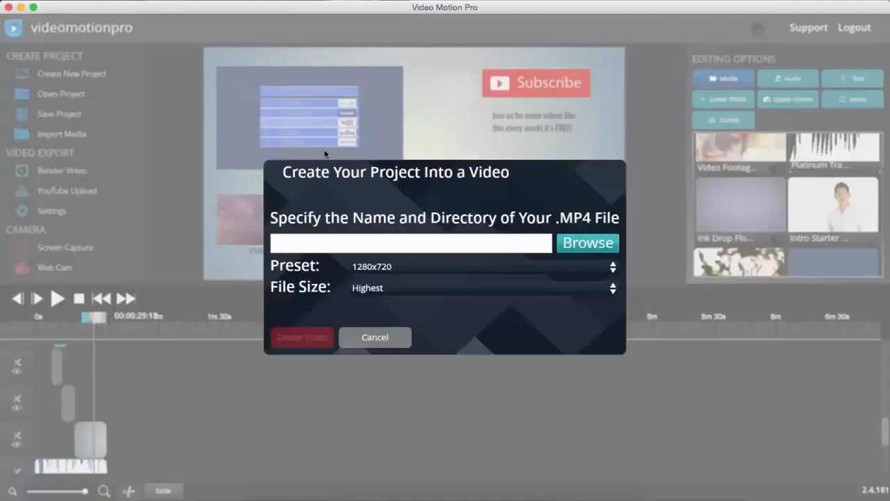
left_click(584, 246)
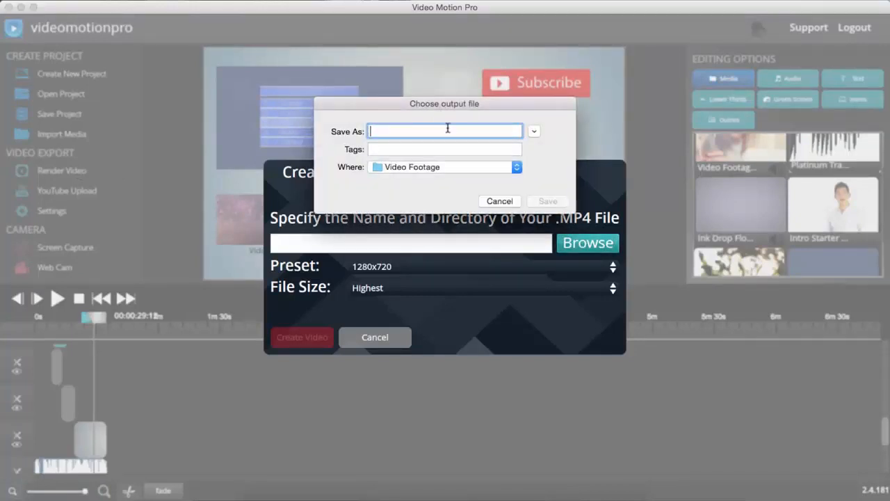
left_click(461, 167)
left_click(519, 170)
left_click(548, 201)
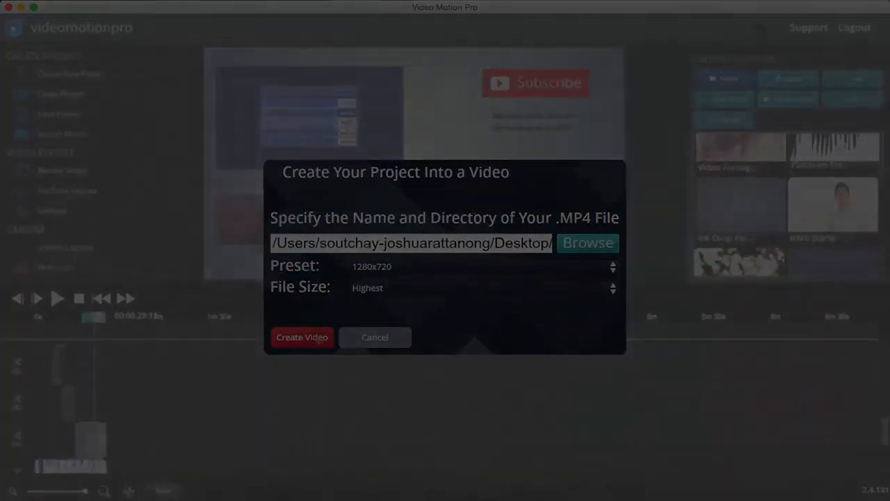
left_click(318, 338)
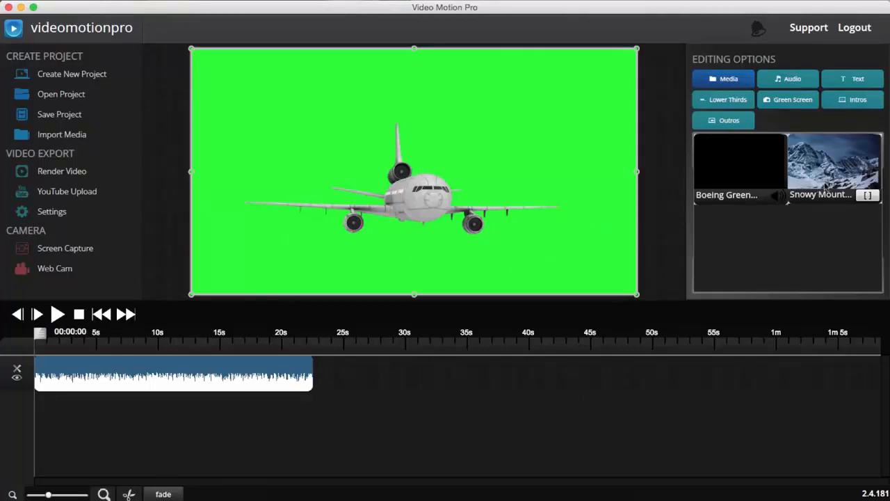
Place the Snowy Mountain image on a track below the airplane clip for its full length and key out the green with 16% softness
left_click_drag(827, 187, 141, 423)
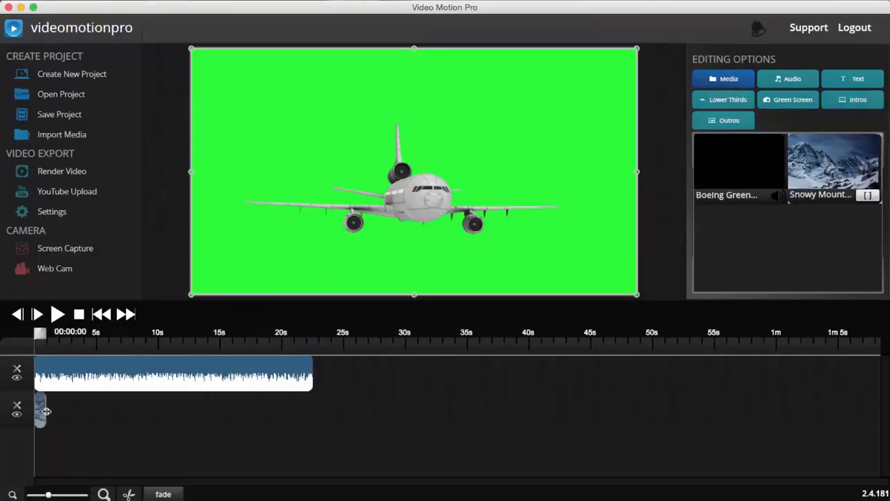
left_click_drag(50, 412, 314, 415)
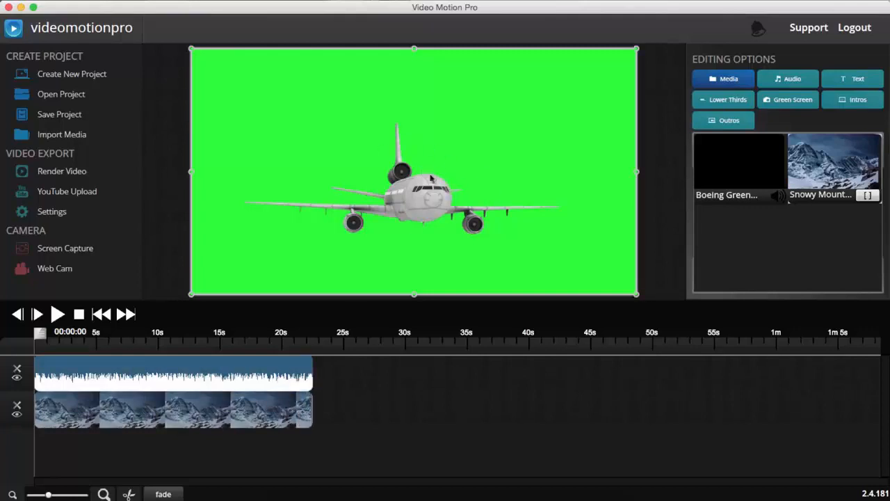
left_click(789, 102)
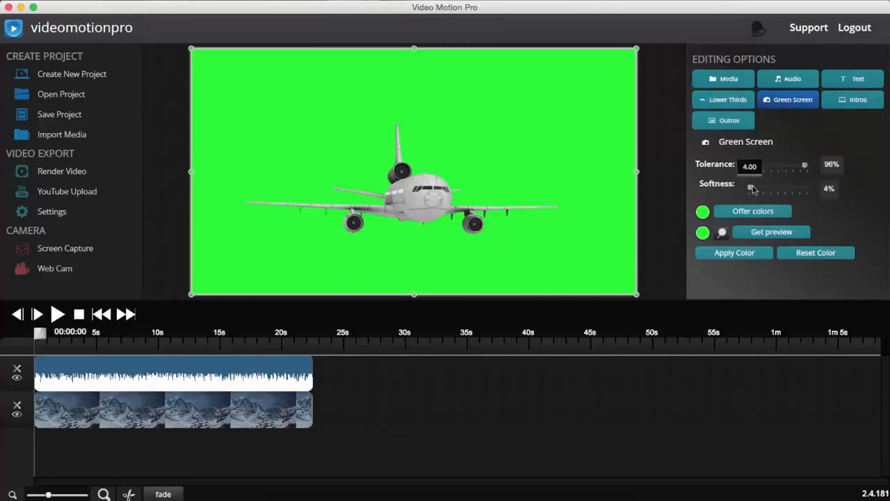
left_click(739, 254)
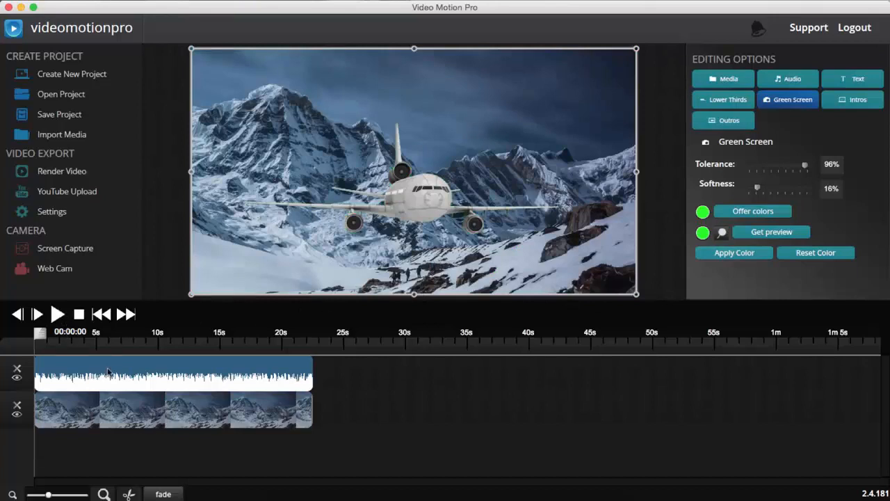
Mute the airplane clip's audio and play back the composite over the mountain background
left_click(789, 79)
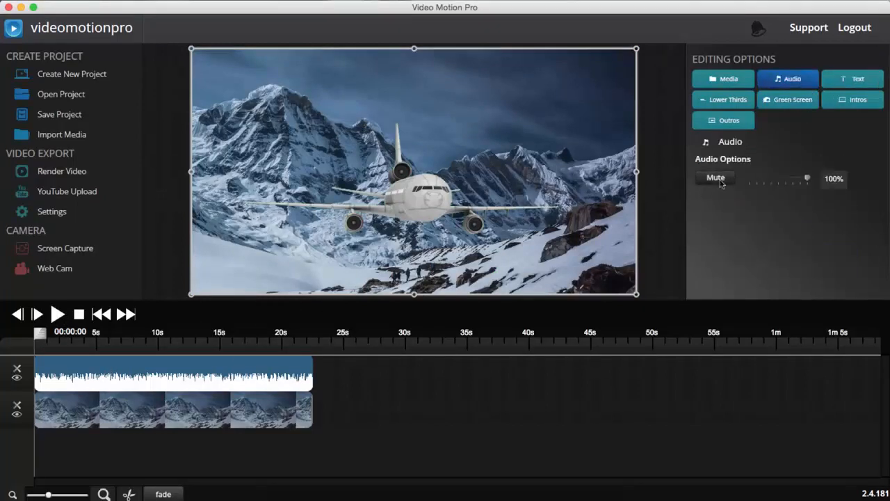
key("space")
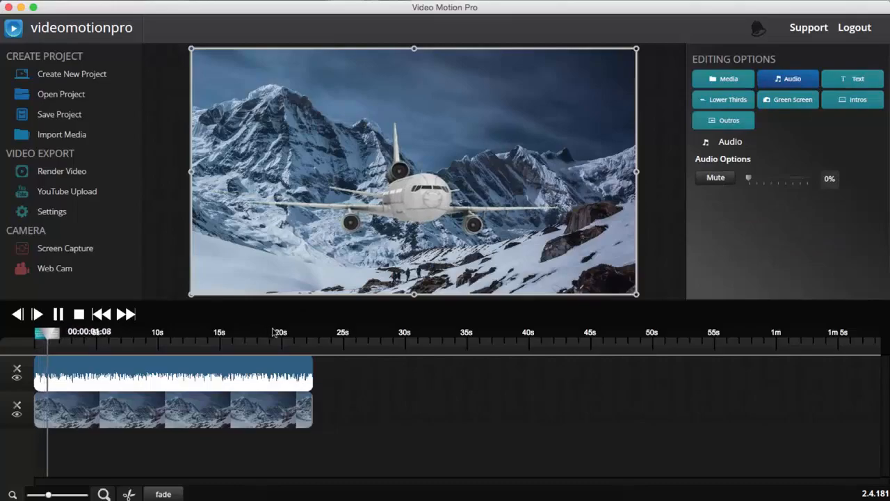